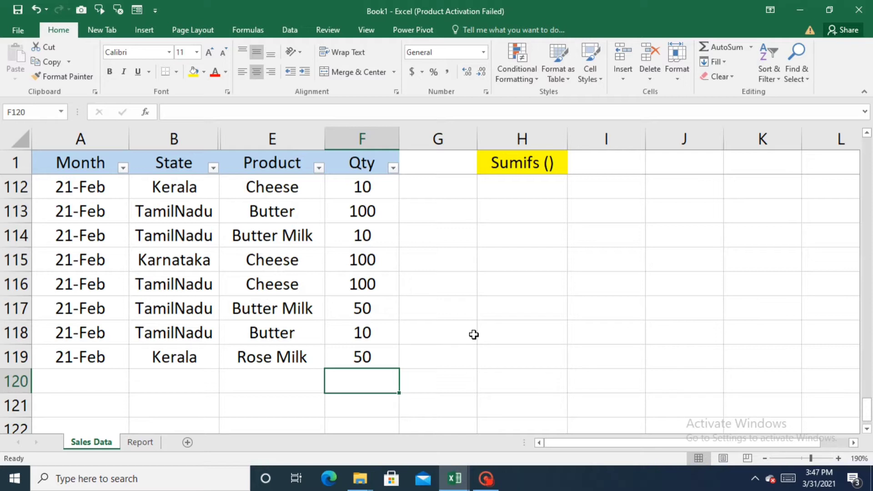
Step: Total the Qty values F2:F119 with SUM in cell F120 and clear the cell again
key("alt+equal")
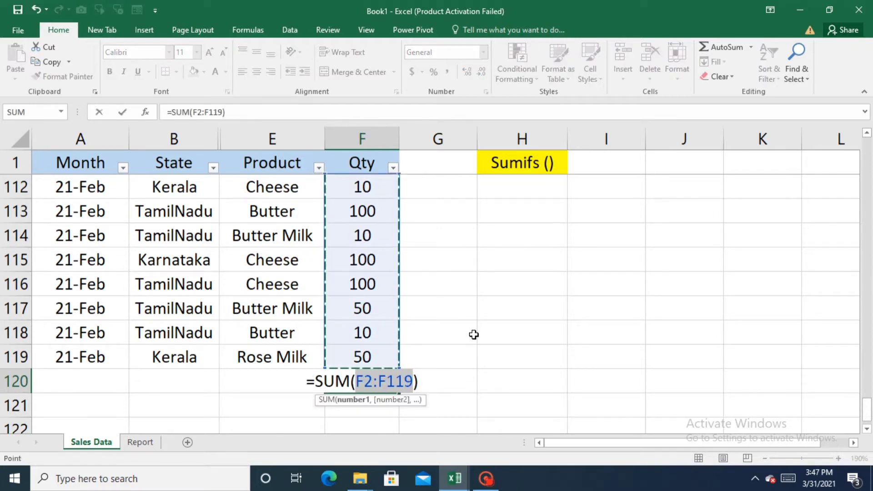
key("Return")
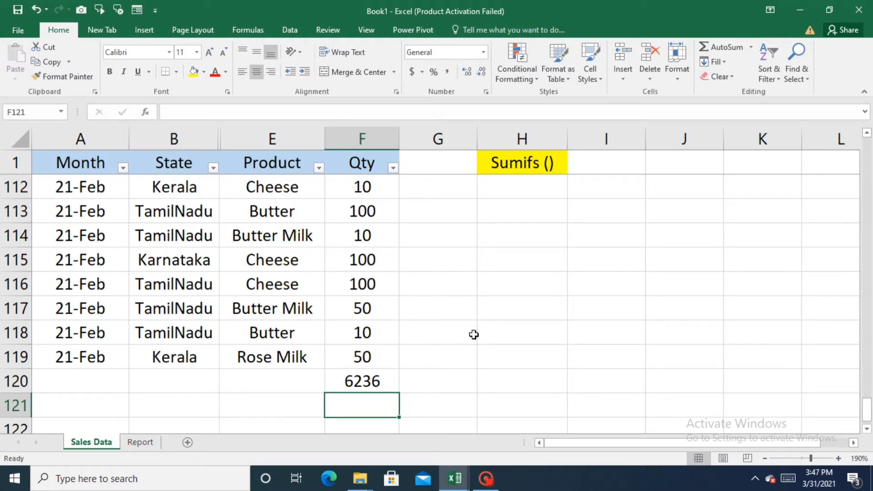
key("Up")
key("Delete")
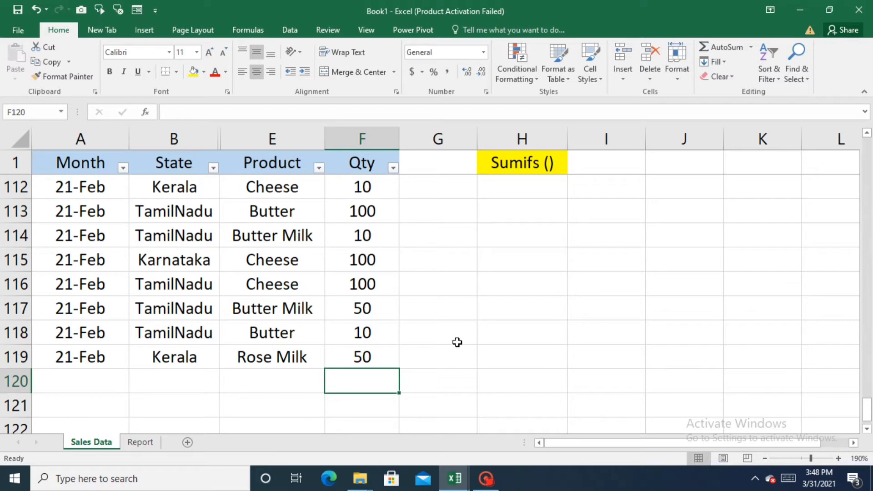
Step: Start a SUMIF formula in cell F120 with the product cells E112:E119 as the criteria range
type("=sumi")
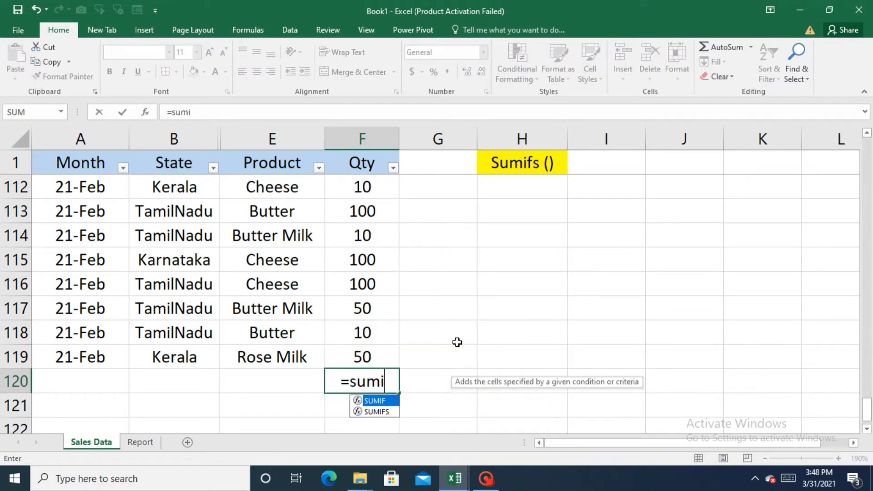
type("f(")
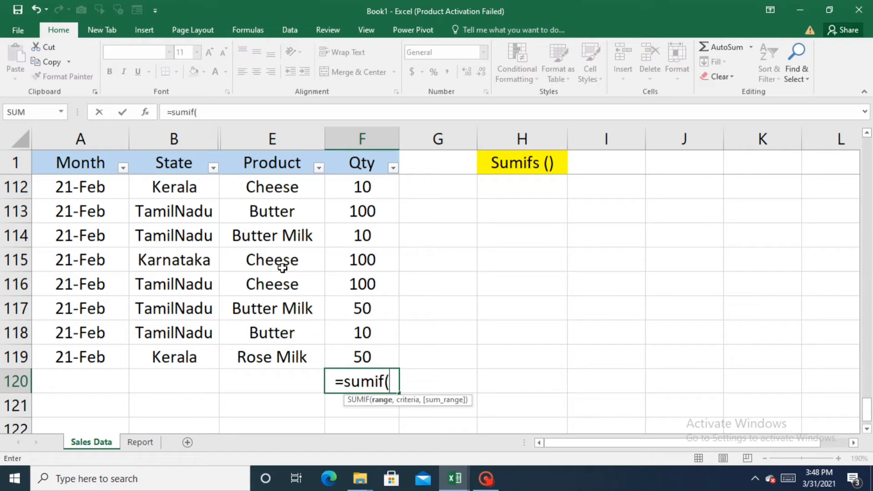
left_click(289, 187)
key("shift+Down")
key("shift+Down")
key("shift+Down")
key("shift+Down")
key("shift+Down")
key("shift+Down")
key("shift+Down")
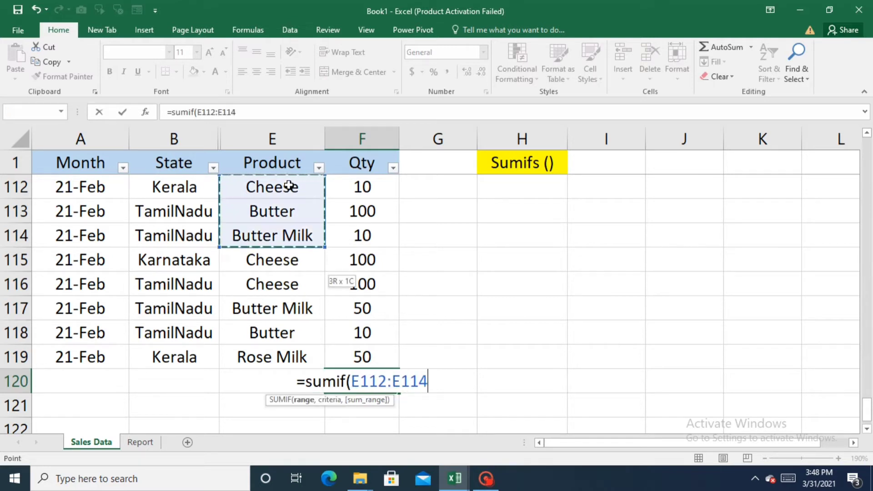
type(",")
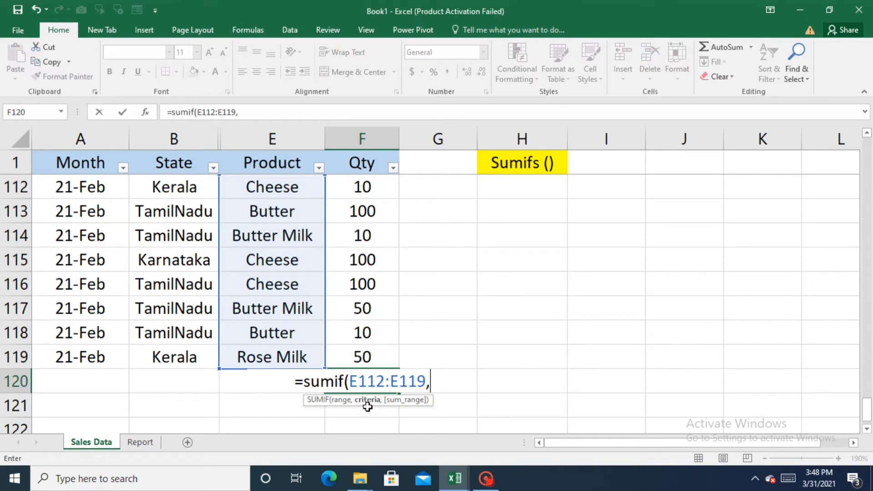
Step: Complete the SUMIF with criterion E114 and sum range F112:F119, and delete the formula from F120
left_click(309, 236)
type(",")
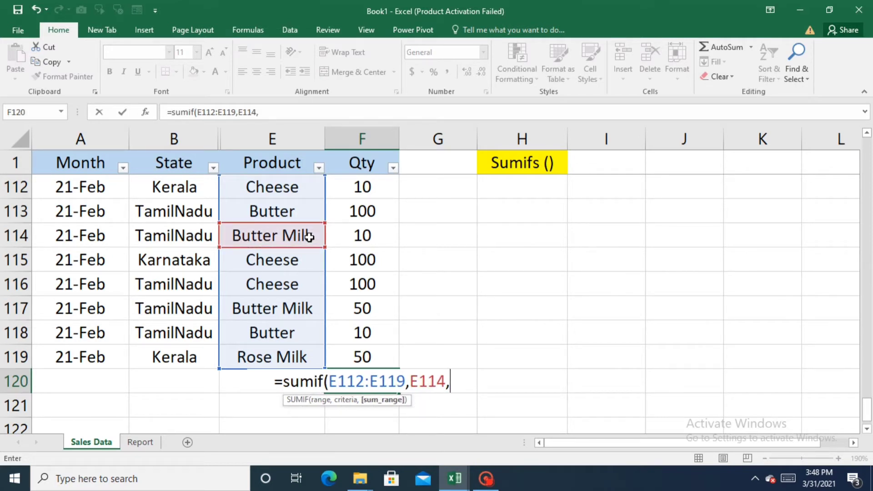
left_click(348, 189)
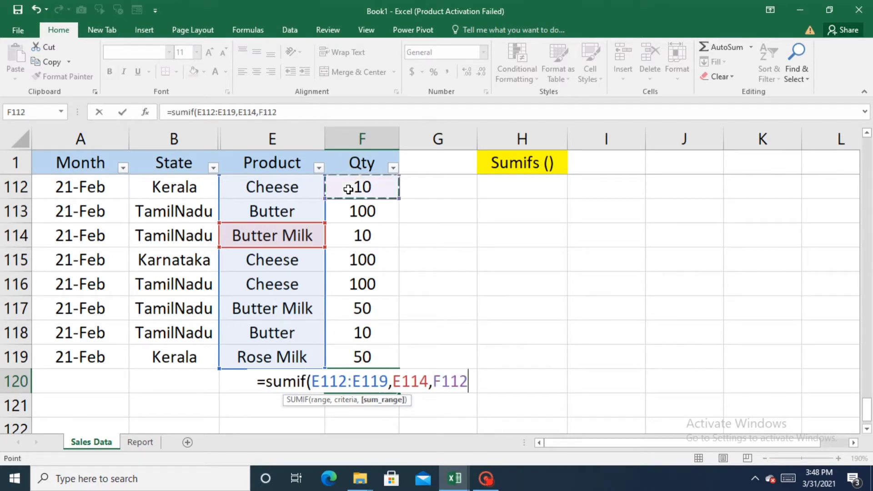
key("shift+Down")
key("shift+Down")
key("shift+Down")
key("shift+Down")
key("shift+Down")
key("shift+Down")
key("shift+Down")
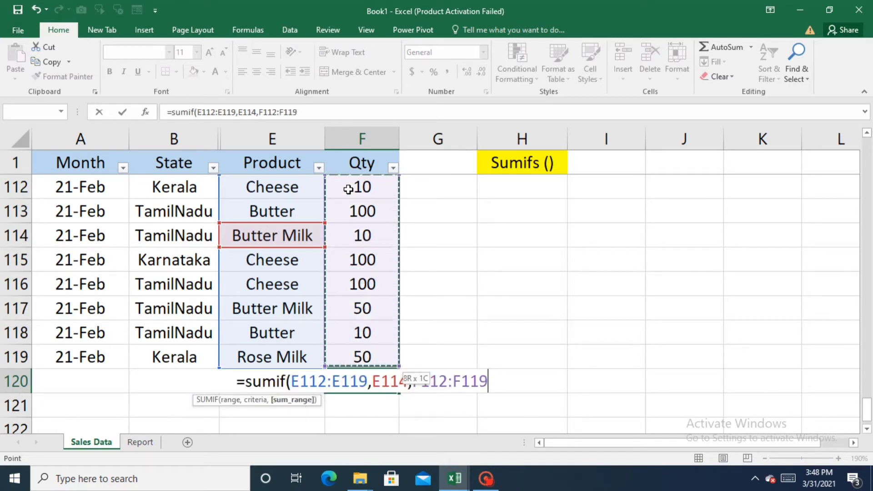
type(")")
key("Return")
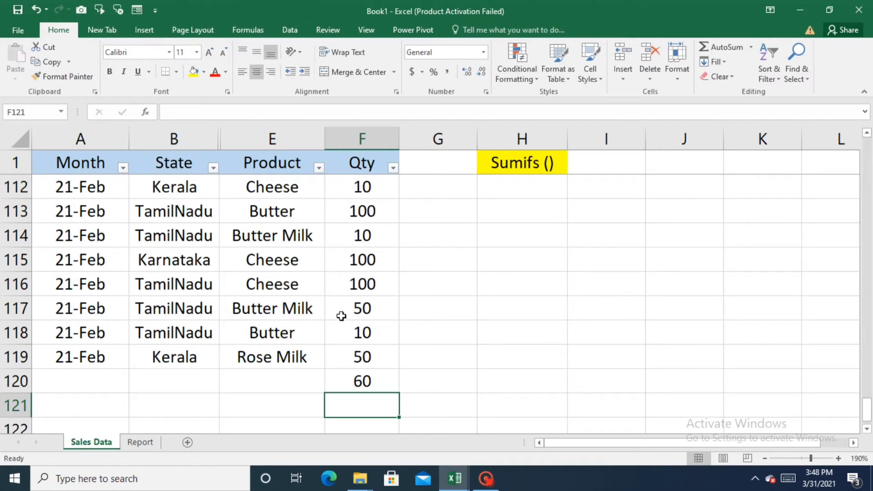
left_click(378, 376)
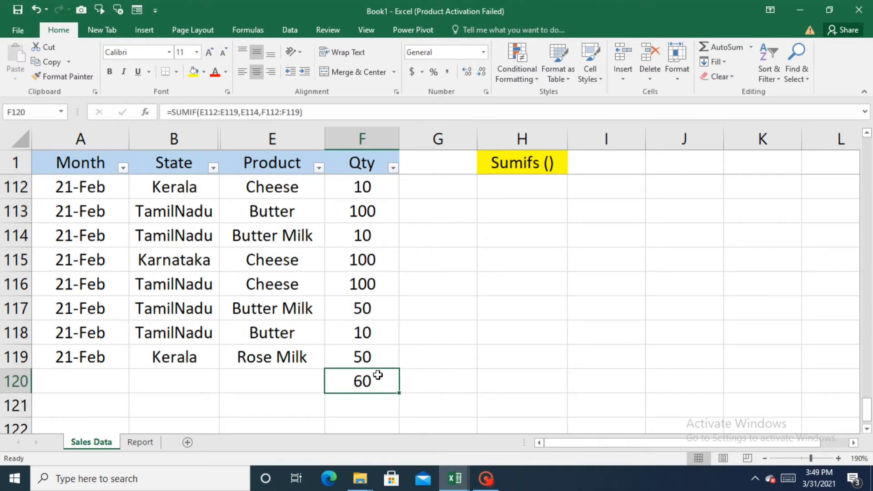
key("Delete")
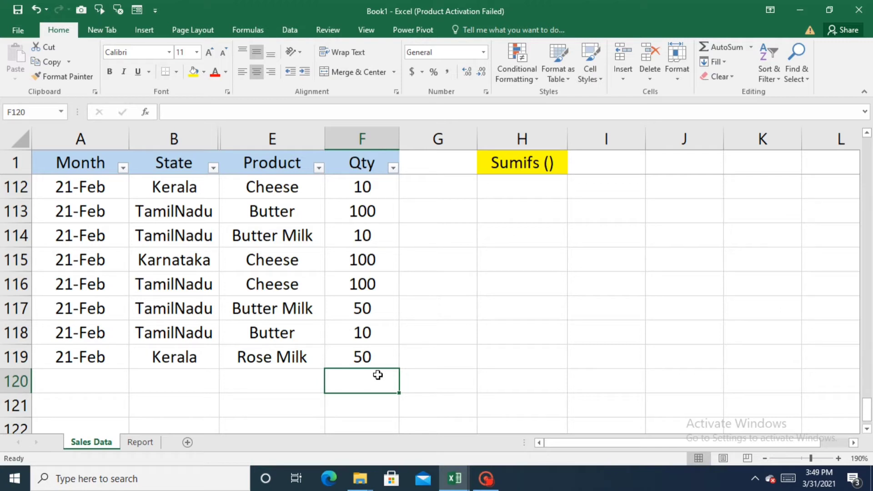
Step: Start a SUMIFS formula in the yellow Qty cell J4 with the whole Qty column F:F as the sum range
left_click(551, 163)
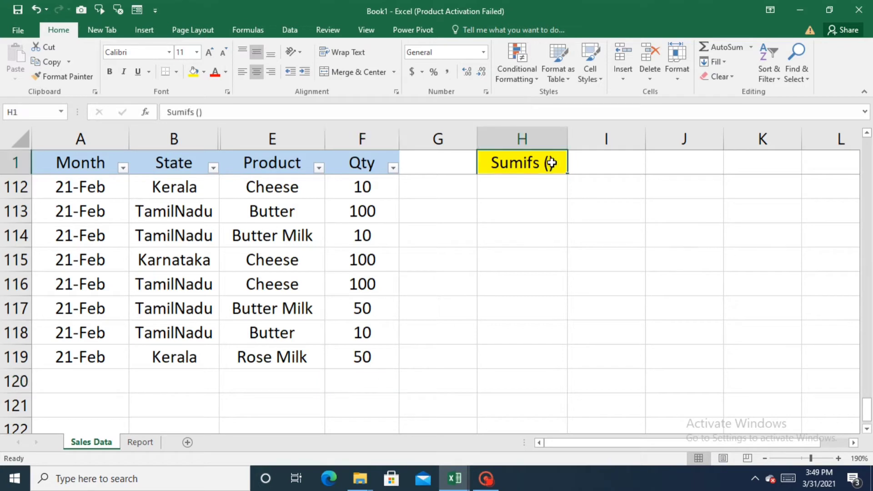
key("Return")
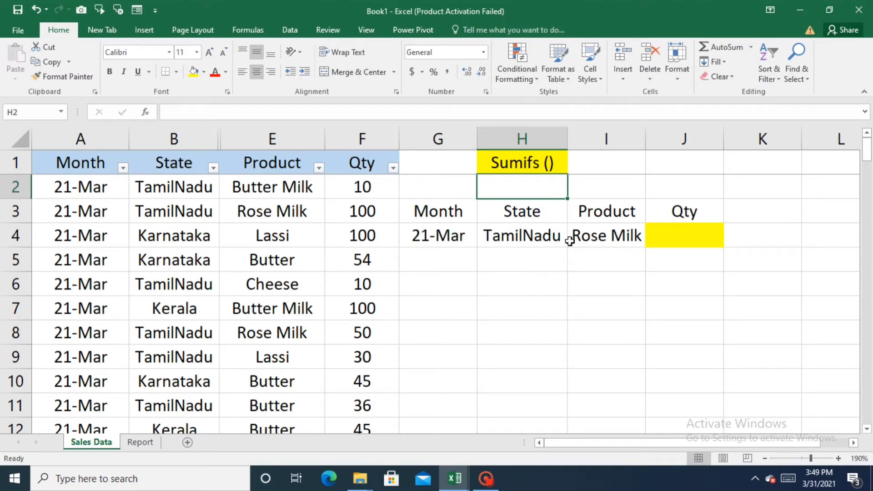
left_click(655, 235)
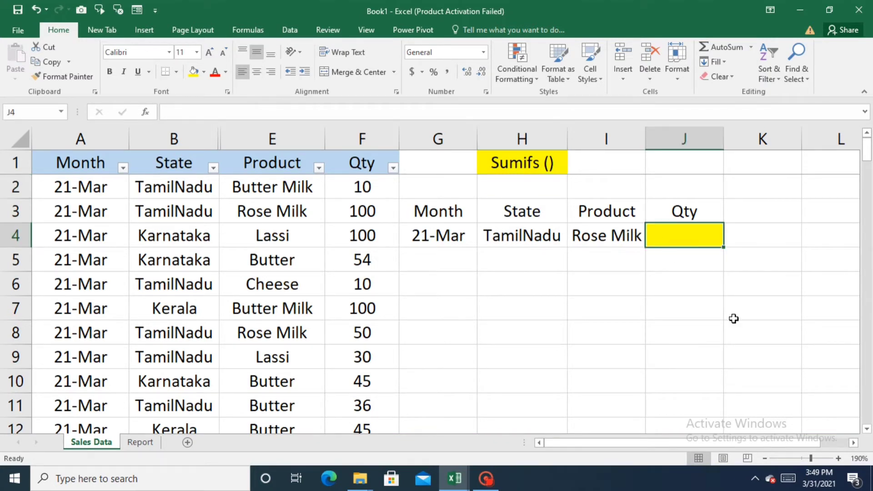
type("=su")
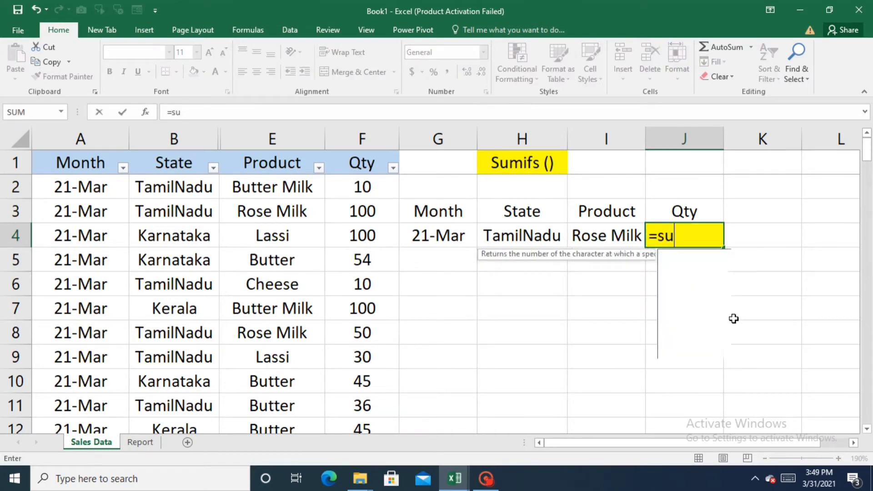
type("mifs(")
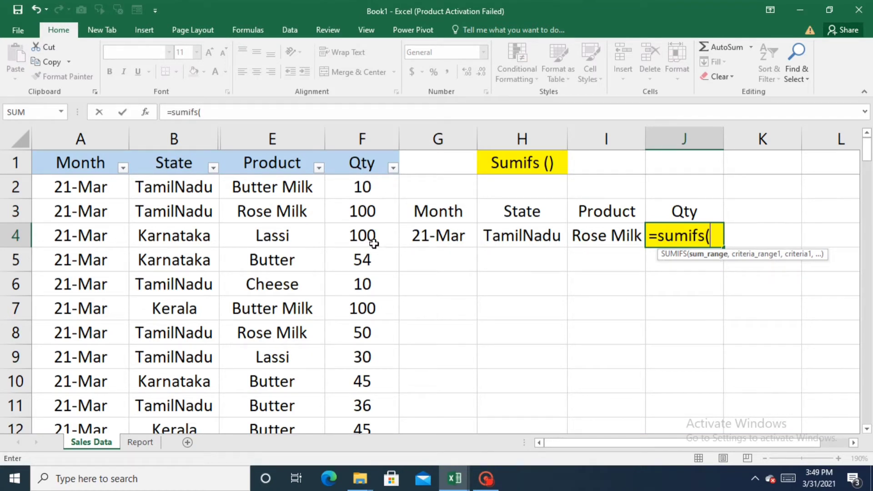
left_click(362, 135)
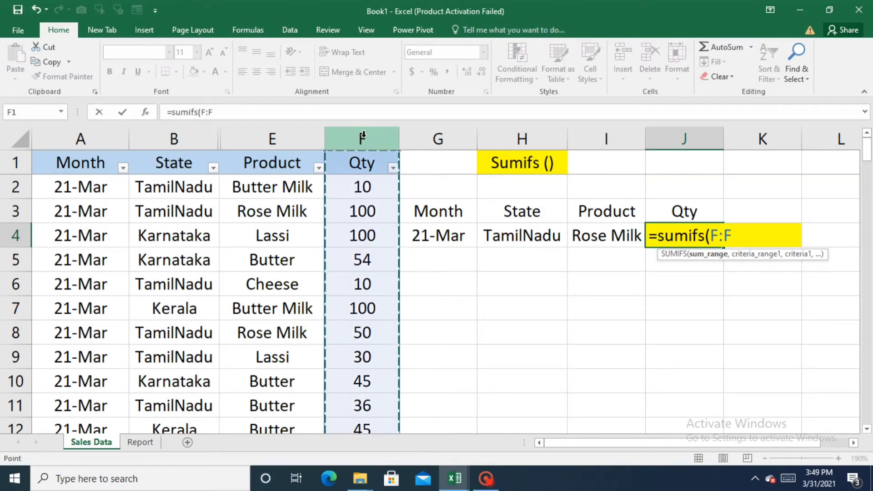
type(",")
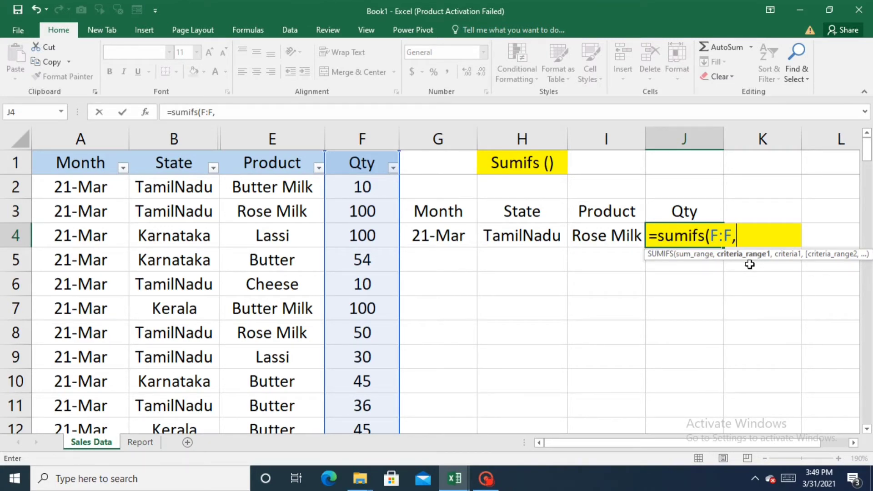
Step: Add the month criteria pair A:A with G4 and the state pair B:B with H4 to the SUMIFS formula
left_click(107, 145)
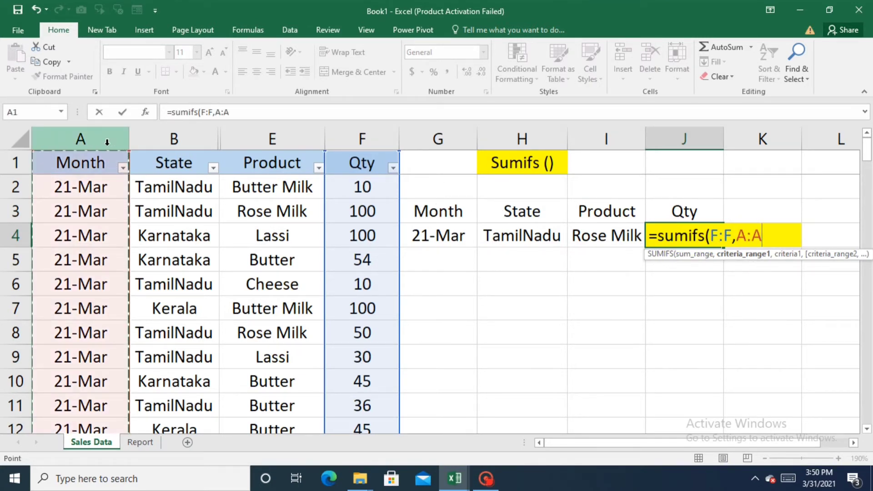
type(",")
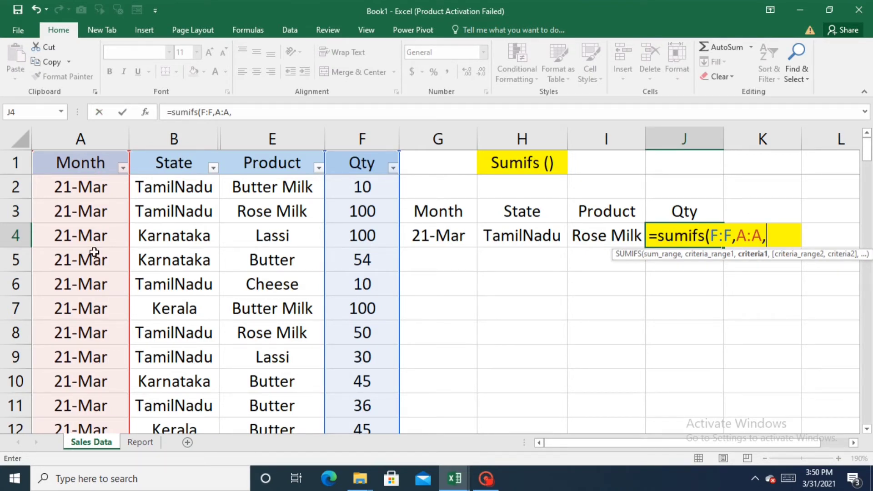
left_click(455, 236)
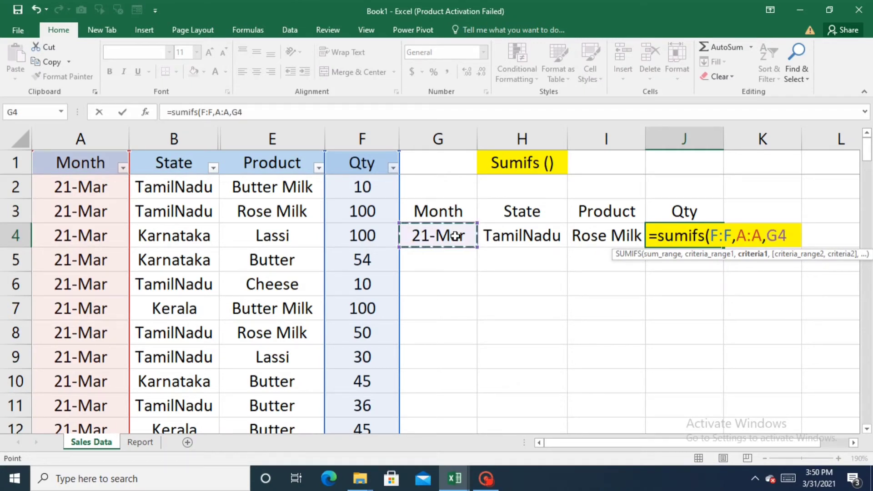
type(",")
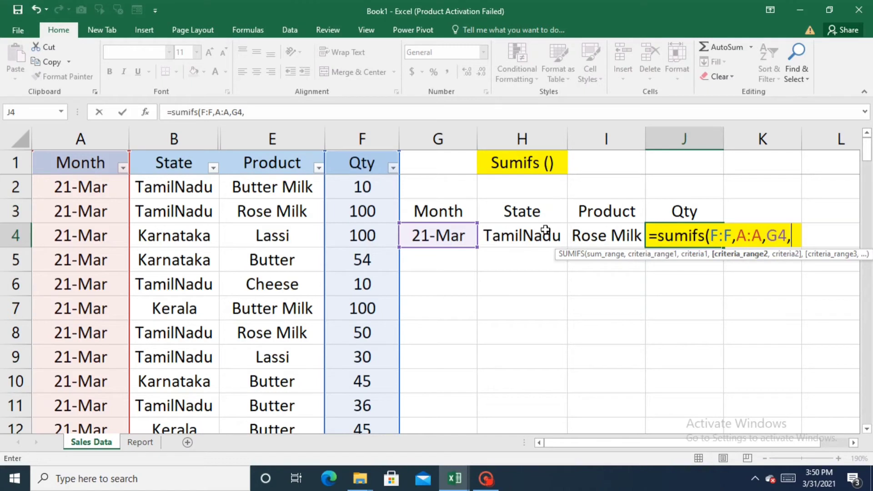
left_click(177, 133)
type(",")
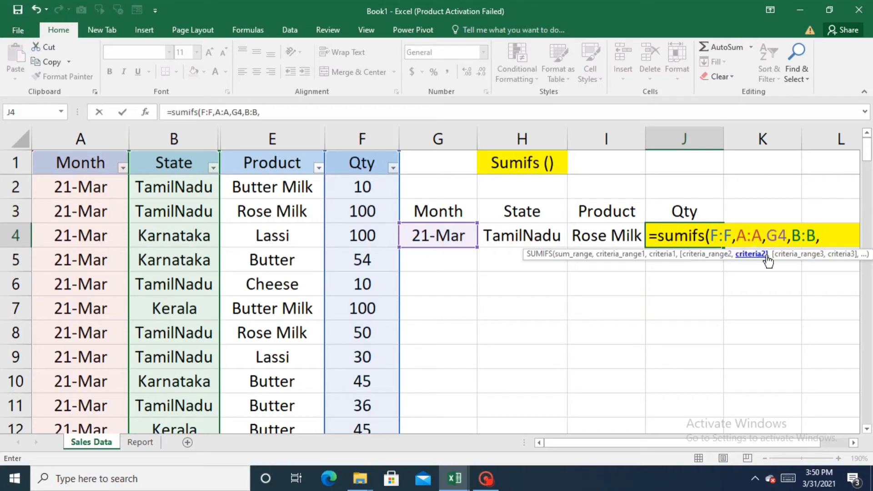
left_click(524, 233)
type(",")
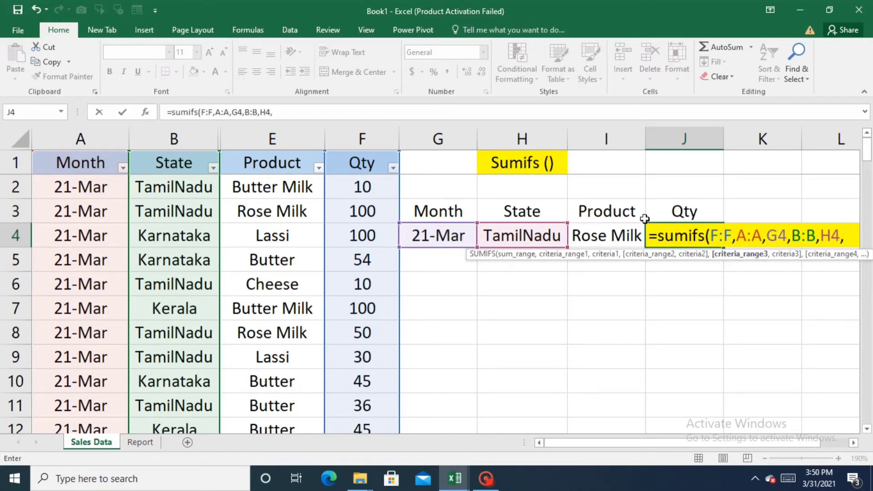
Step: Add the product criteria pair E:E with I4, close the SUMIFS formula and review it in cell J4
left_click(278, 136)
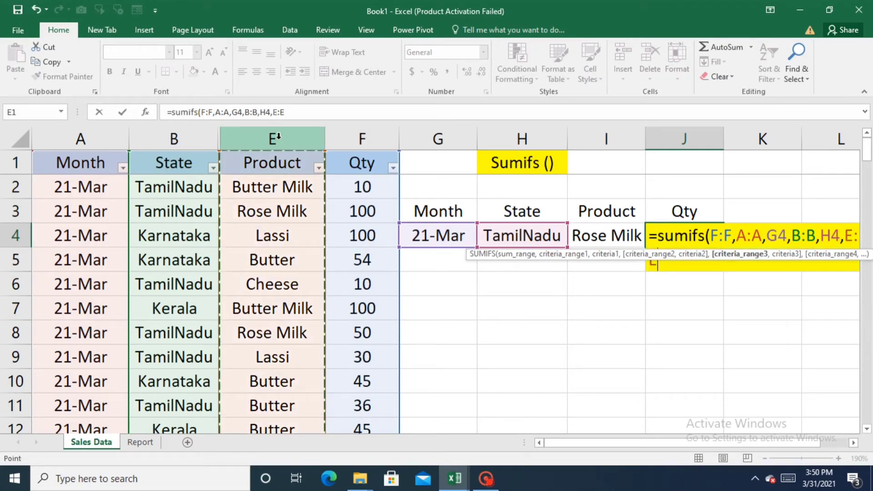
type(",")
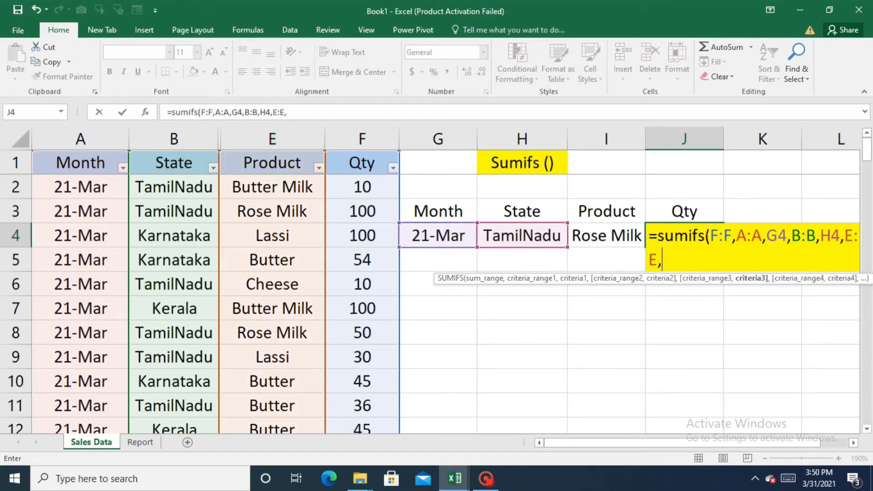
left_click(615, 235)
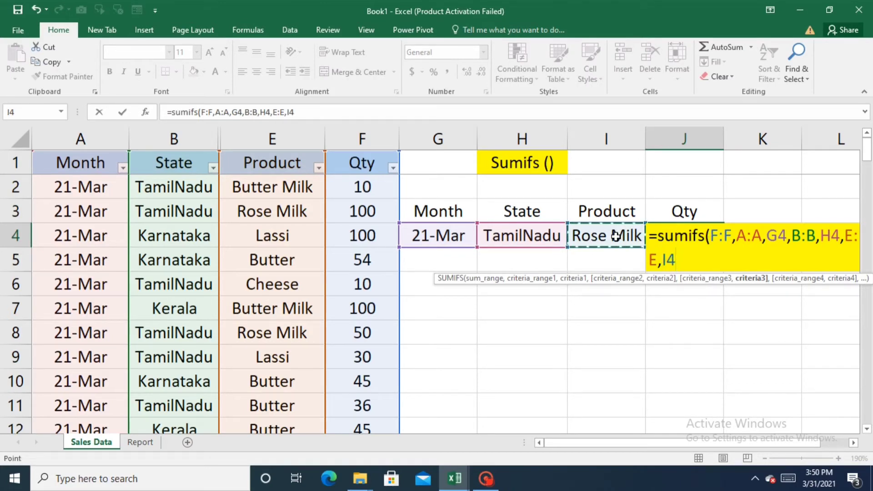
type(")")
key("Return")
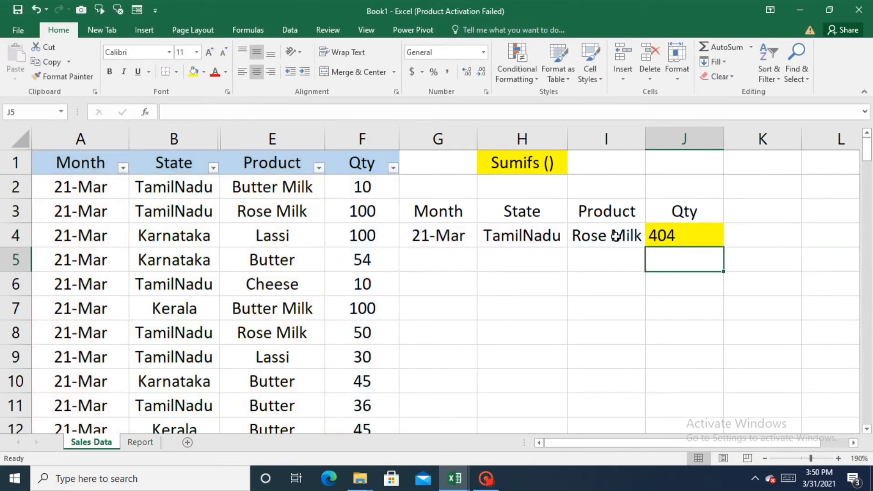
left_click(703, 237)
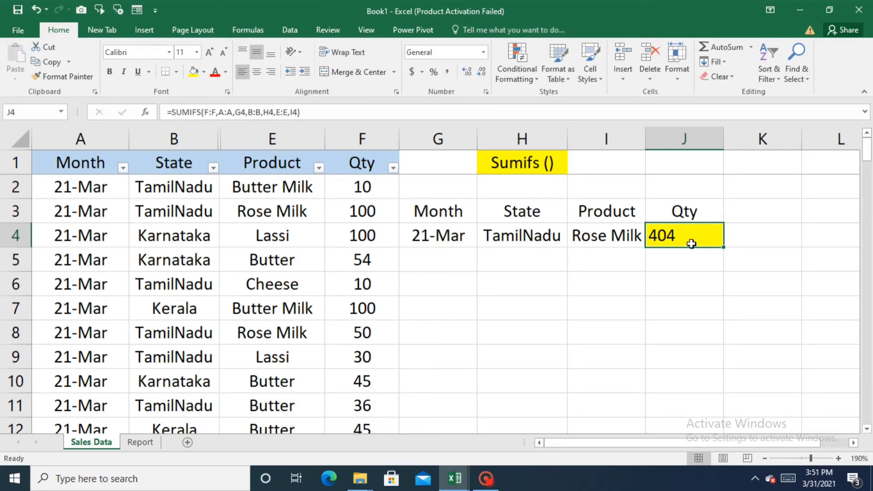
Step: Filter the sales data's Month column to show only March 2021
left_click(122, 168)
left_click(38, 293)
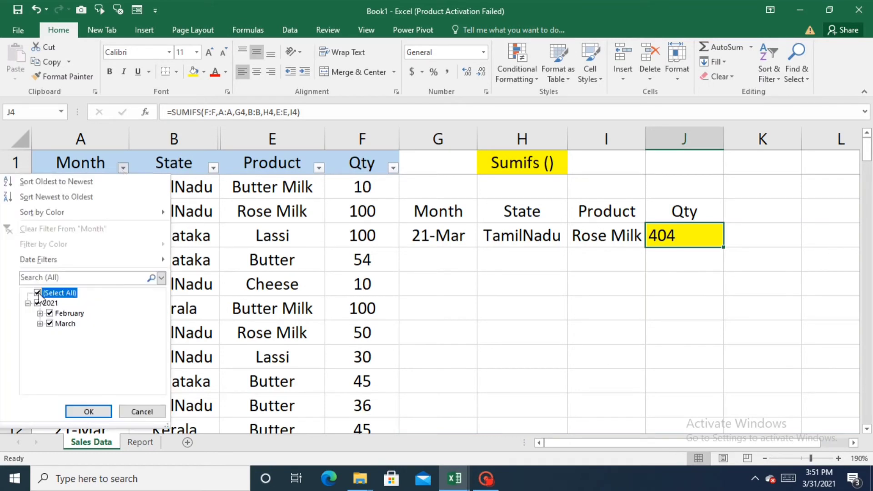
left_click(49, 323)
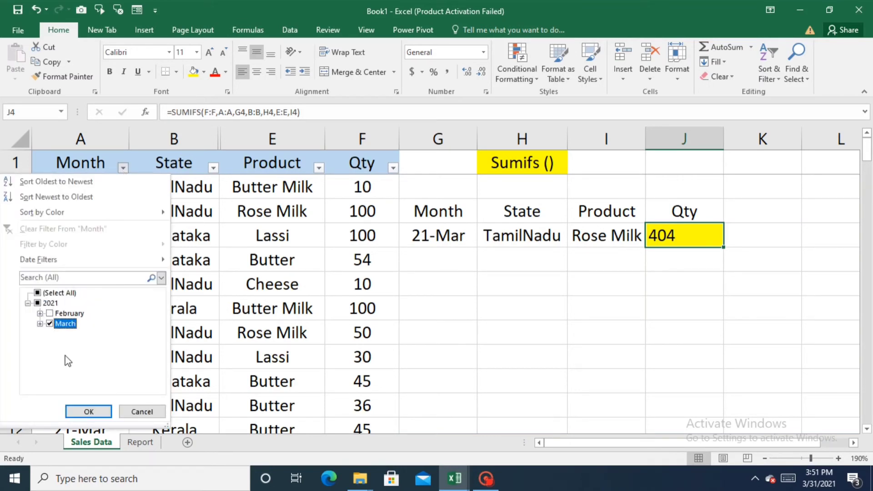
left_click(89, 412)
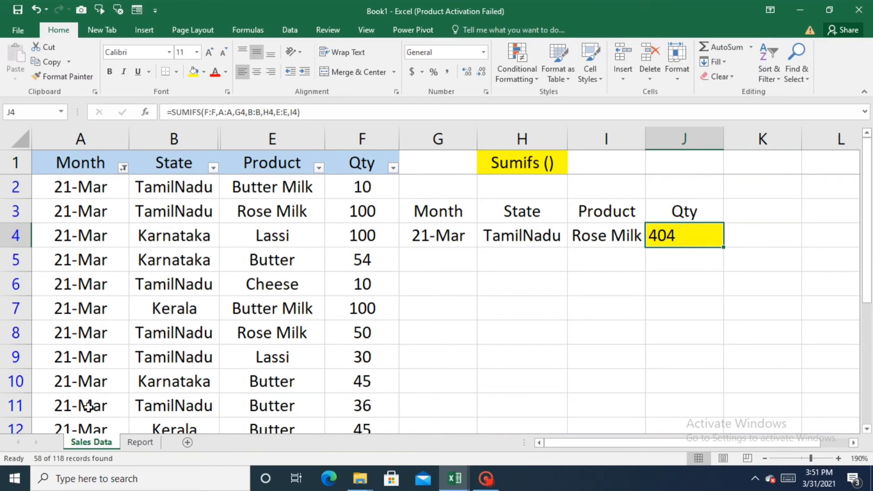
Step: Filter the sales data's State column to show only TamilNadu
left_click(213, 168)
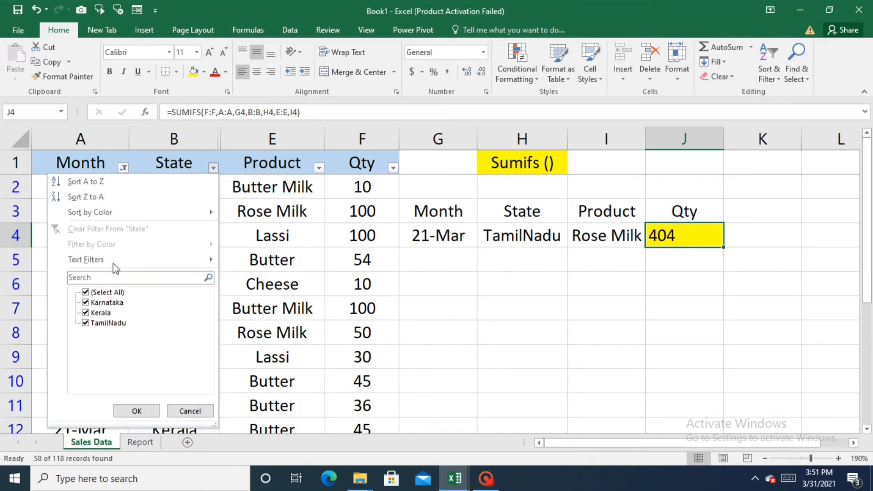
left_click(86, 293)
left_click(85, 323)
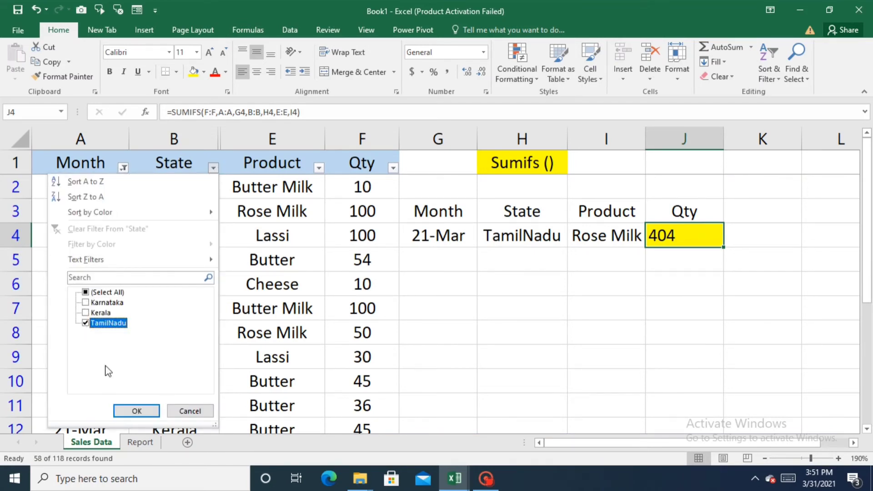
left_click(128, 410)
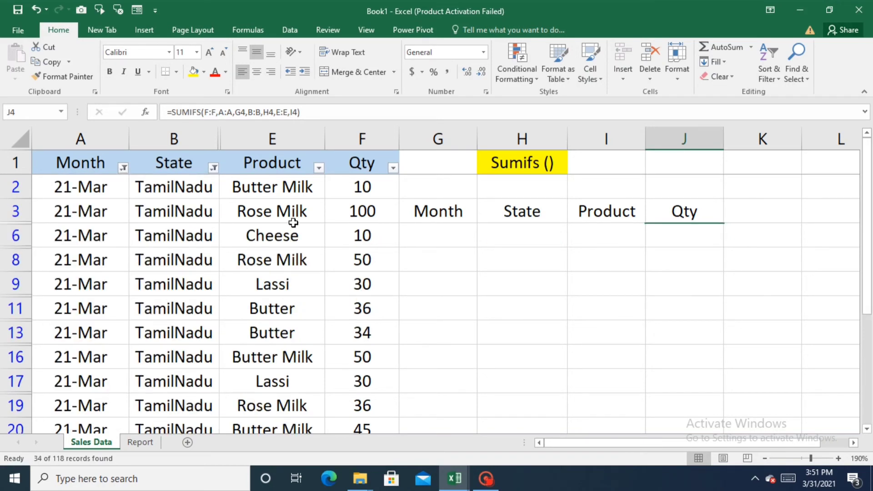
Step: Filter the sales data's Product column to show only Rose Milk
left_click(319, 168)
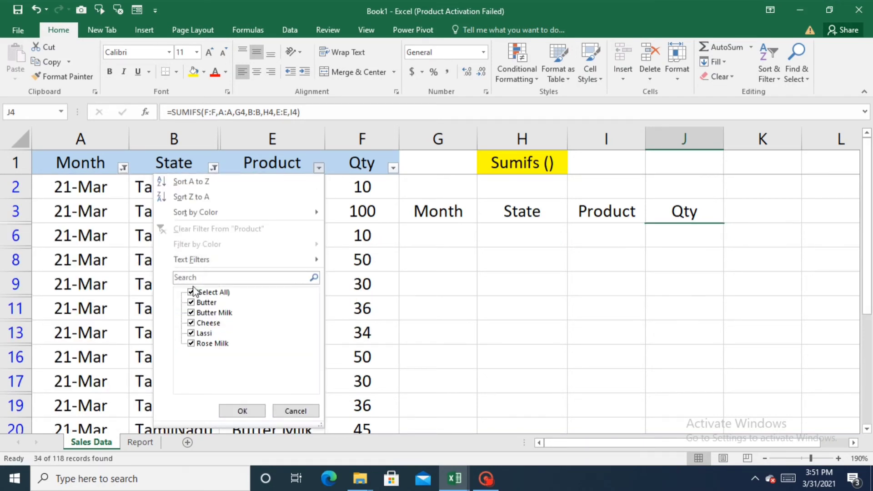
left_click(193, 293)
left_click(191, 343)
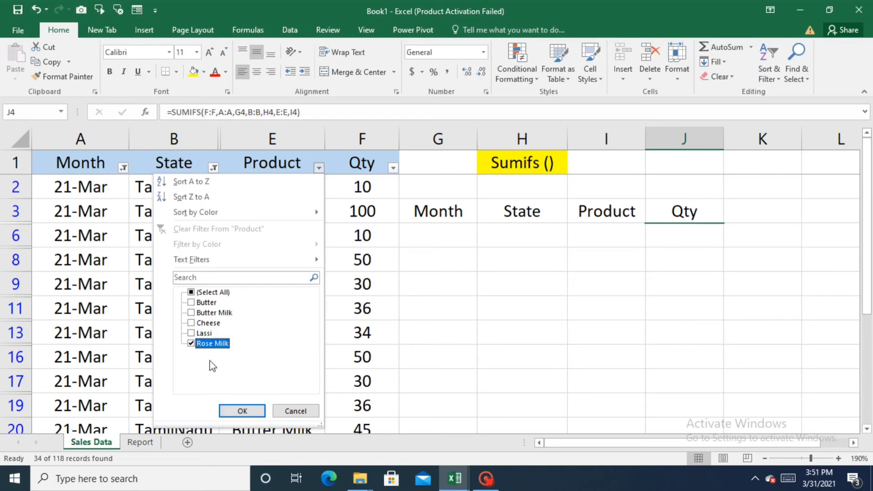
left_click(240, 411)
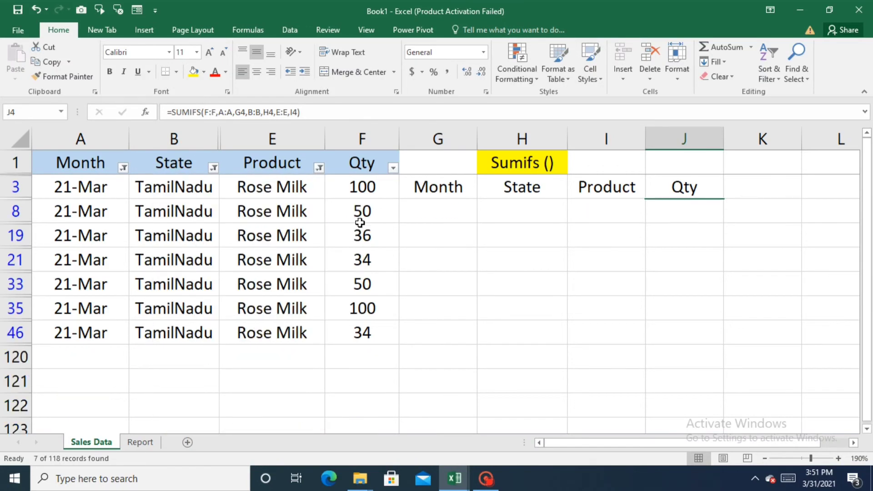
Step: Select all the filtered Qty values from F3 to F46 and check their sum against the SUMIFS result
left_click(362, 190)
key("shift+Down")
key("shift+Down")
key("shift+Down")
key("shift+Down")
key("shift+Down")
key("shift+Down")
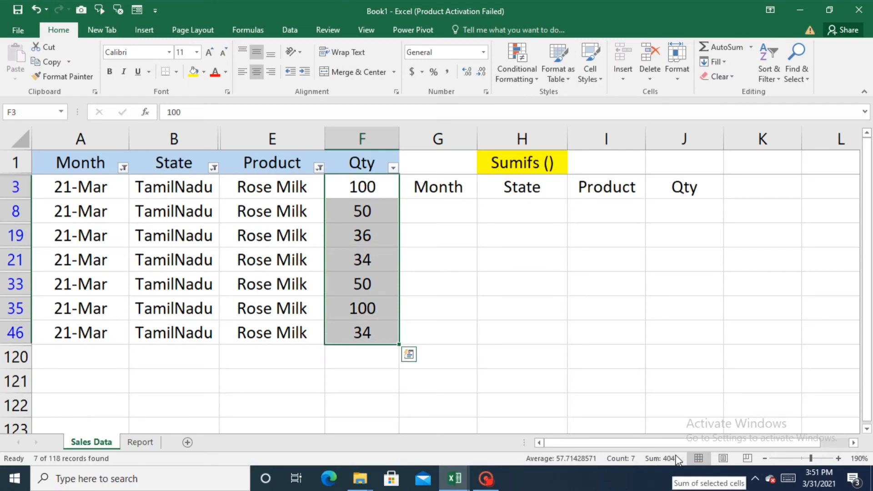
Step: Clear all filters from the sales data and return to the SUMIFS cell J4
left_click(766, 77)
left_click(786, 153)
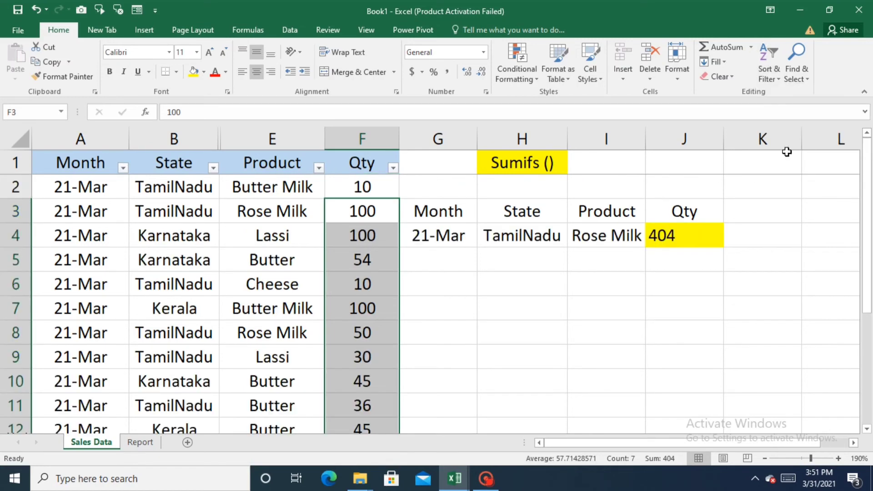
left_click(659, 236)
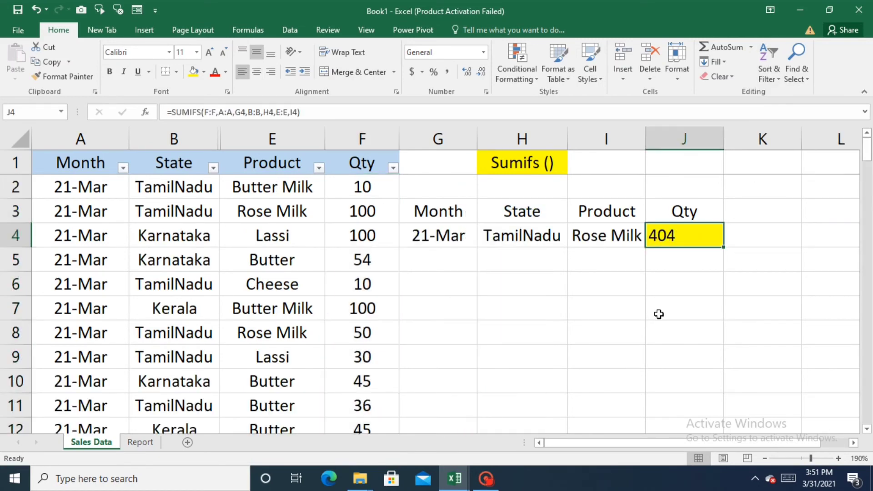